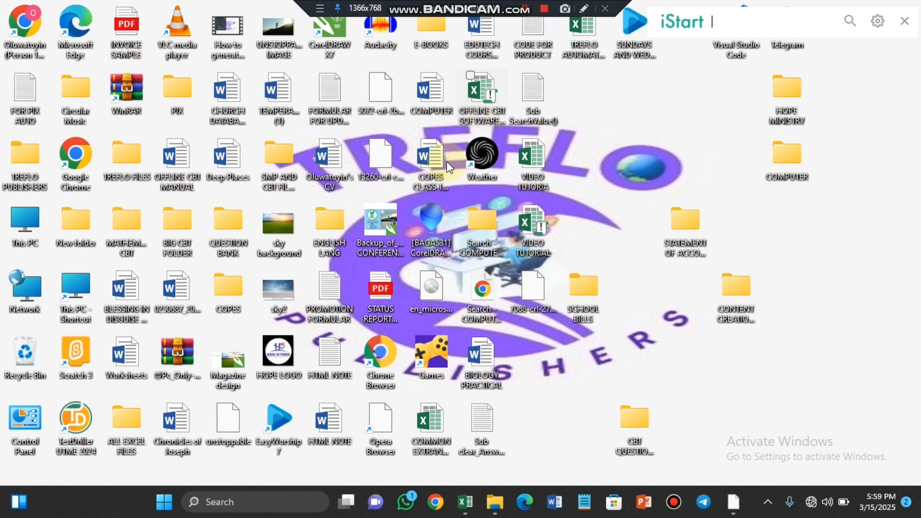
Step: Switch to the VIDEO TUTORIA workbook in Excel and look over the Highlight Cells Rules options for conditional formatting
left_click(465, 503)
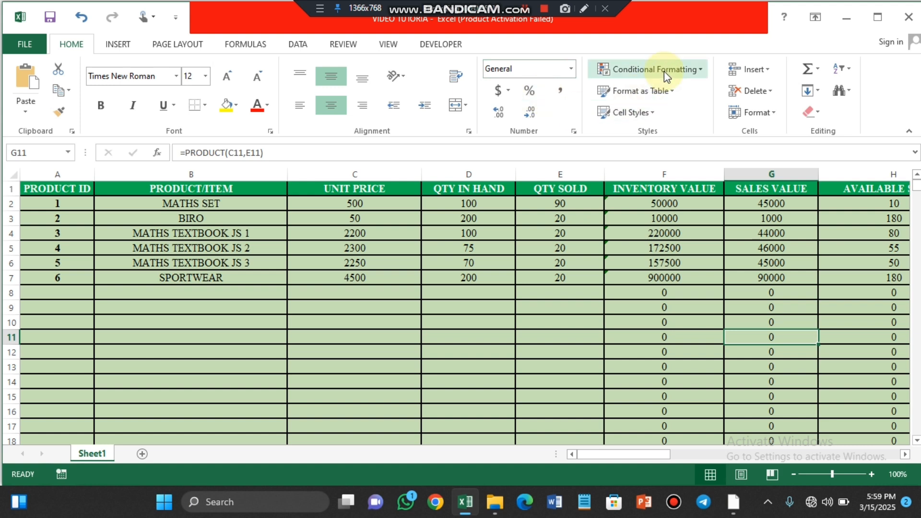
left_click(701, 68)
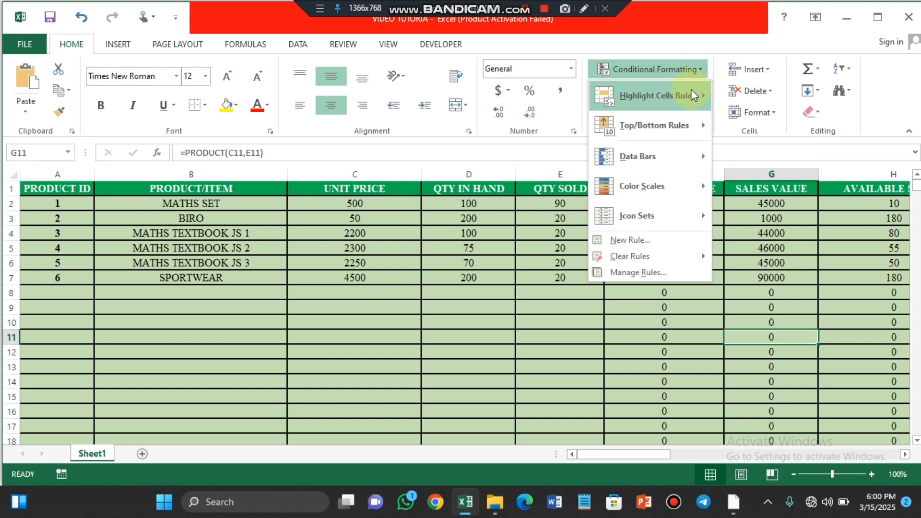
mouse_move(687, 95)
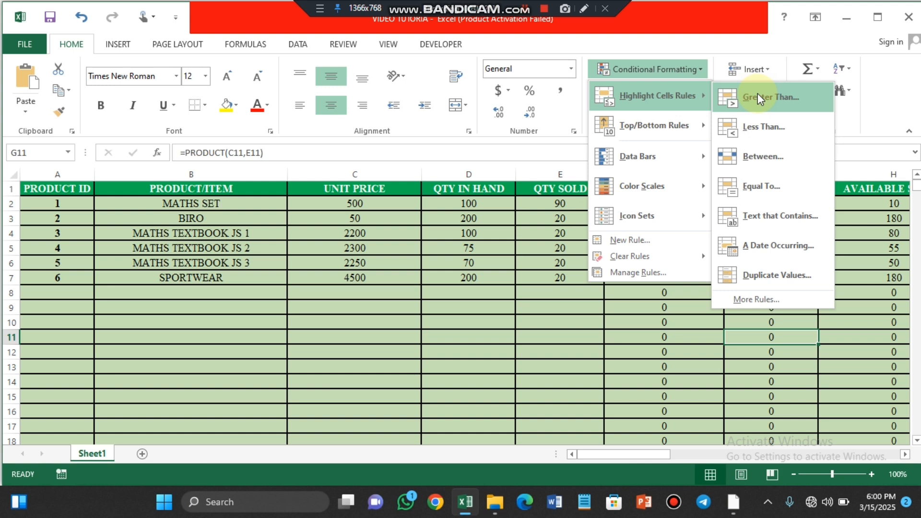
left_click(454, 244)
Step: Add a Greater Than conditional formatting rule to the INVENTORY VALUE cells from F2 down, marking values above 50000 with Light Red Fill
left_click(682, 203)
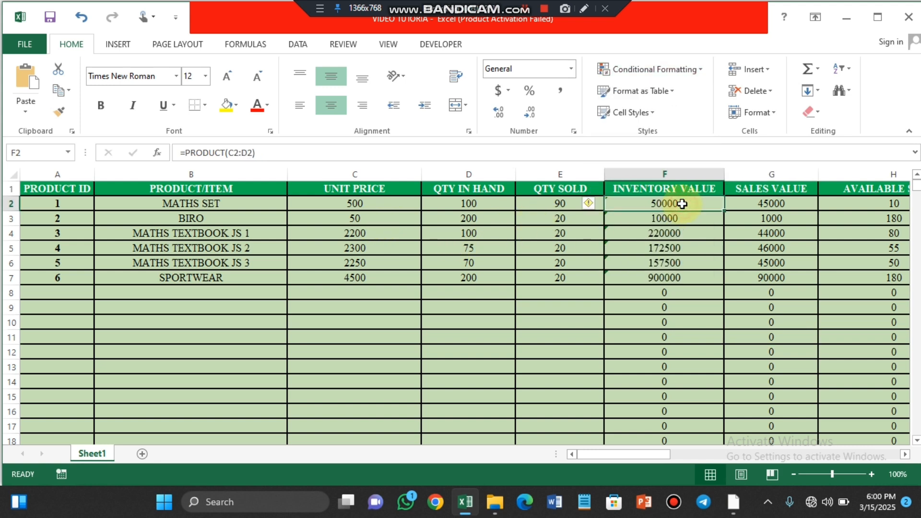
double_click(724, 211)
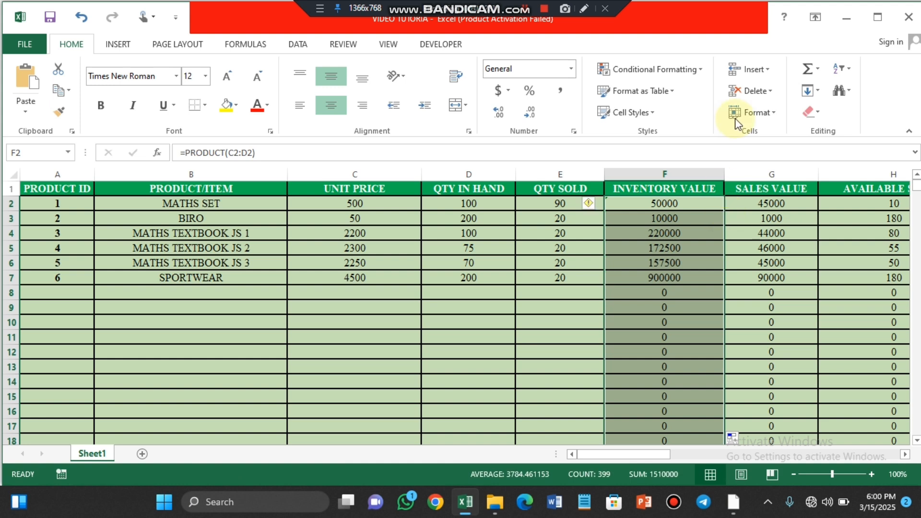
left_click(698, 69)
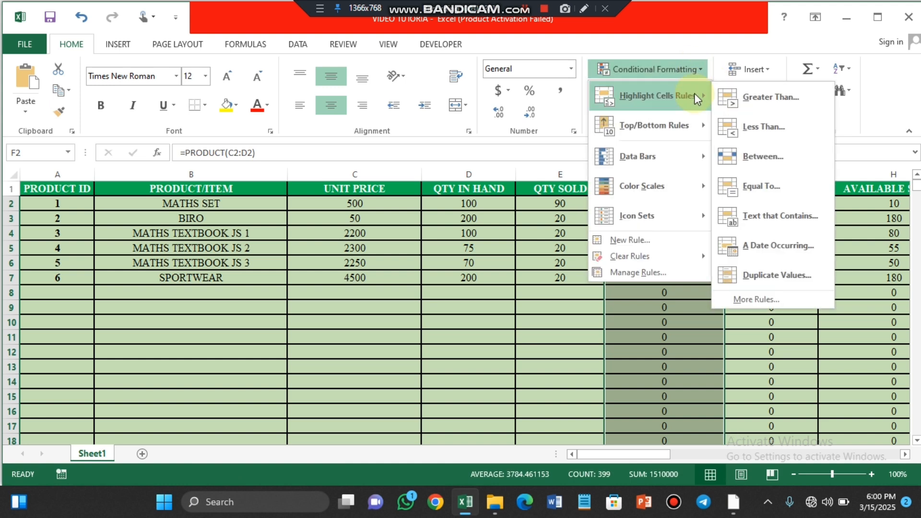
left_click(750, 97)
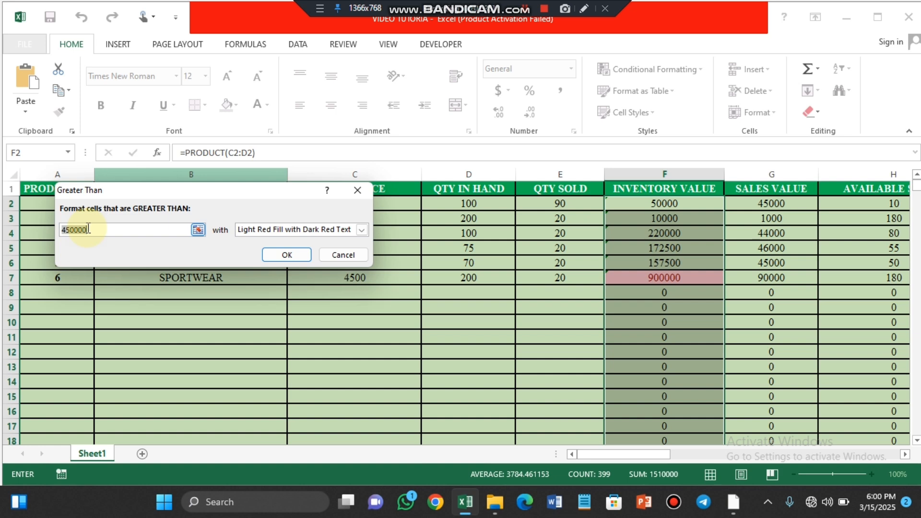
type("50000")
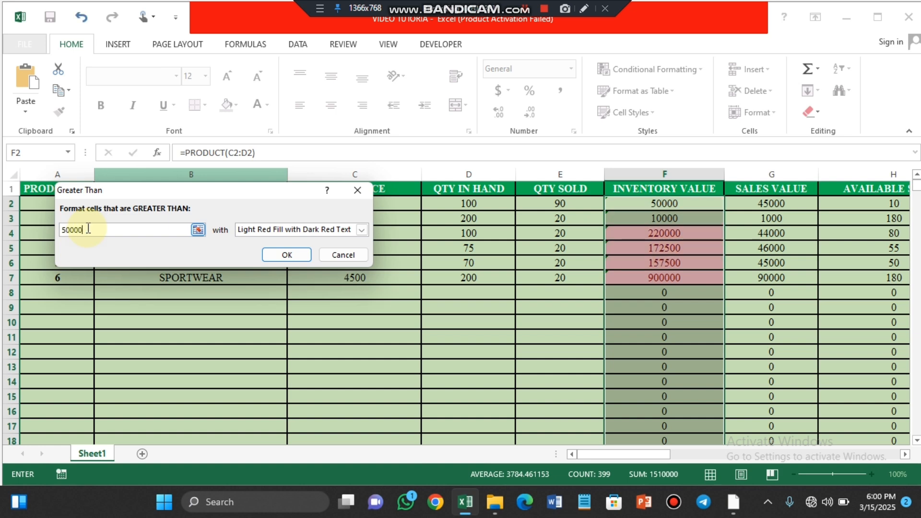
left_click(361, 230)
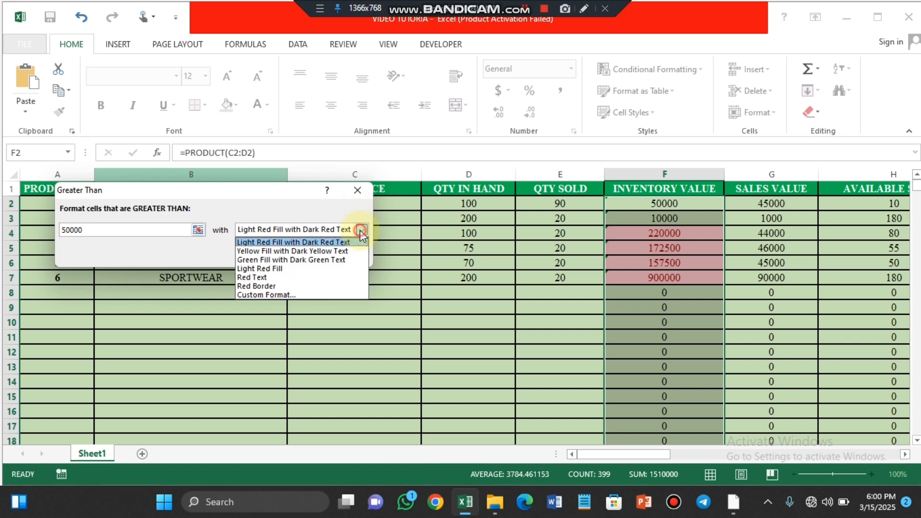
left_click(295, 261)
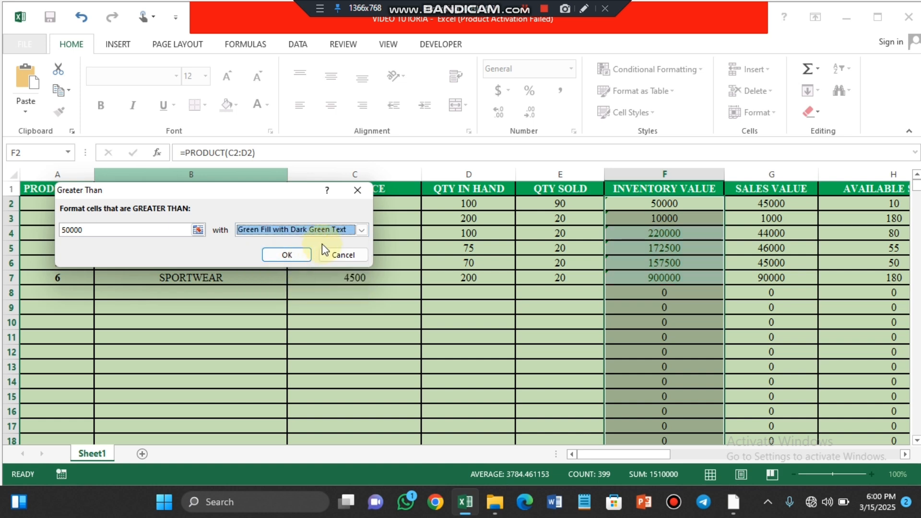
left_click(361, 230)
left_click(295, 270)
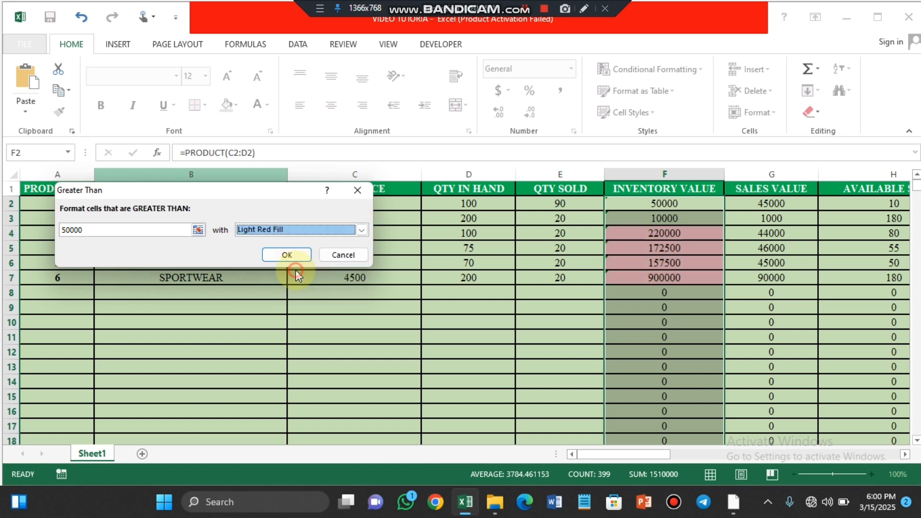
left_click(287, 255)
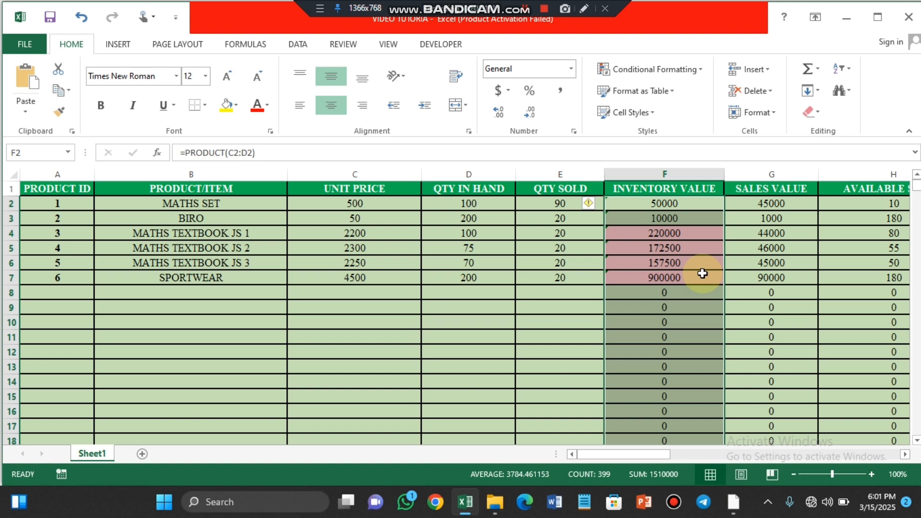
left_click(701, 70)
mouse_move(691, 96)
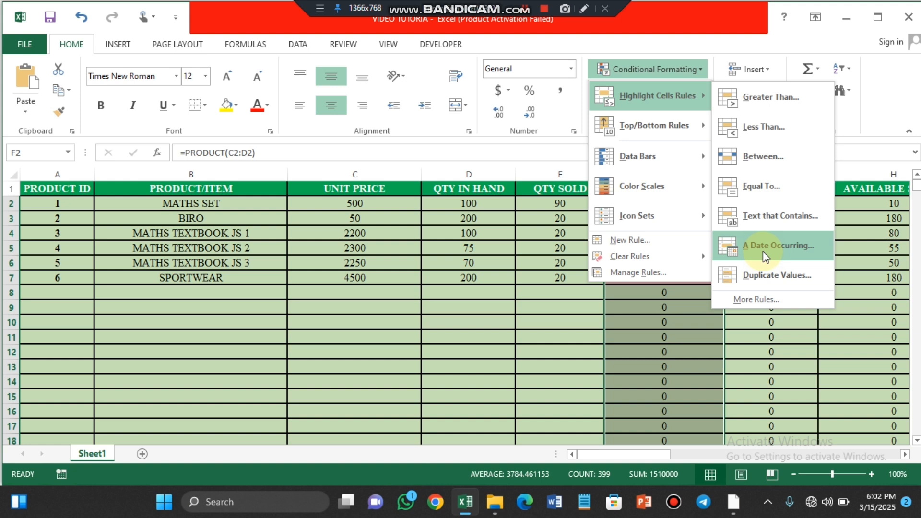
Step: Highlight DATE column cells from J2 down whose date occurs Today, using Light Red Fill with Dark Red Text
scroll(762, 251, "right", 5)
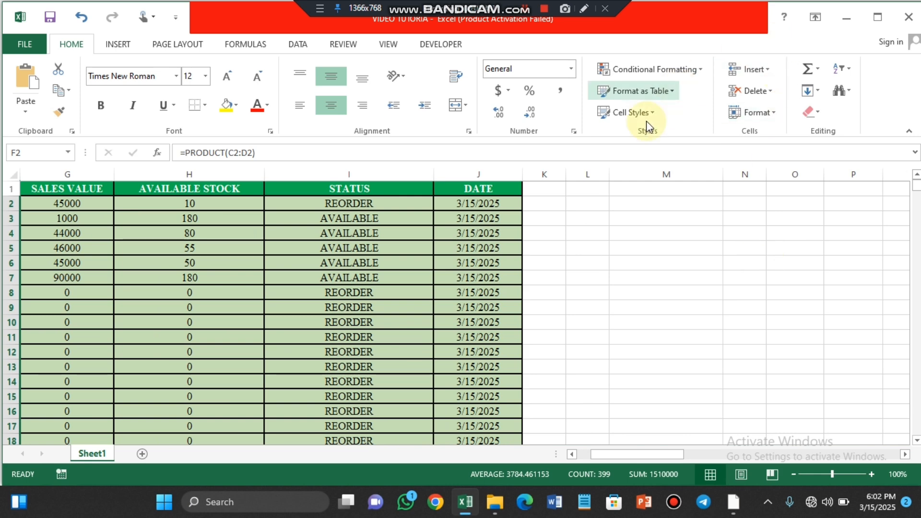
left_click(483, 204)
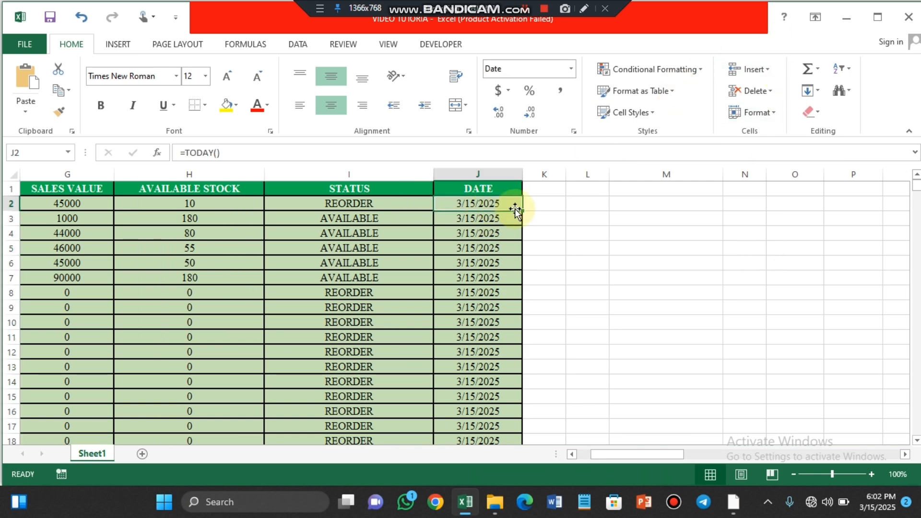
key("ctrl+shift+Down")
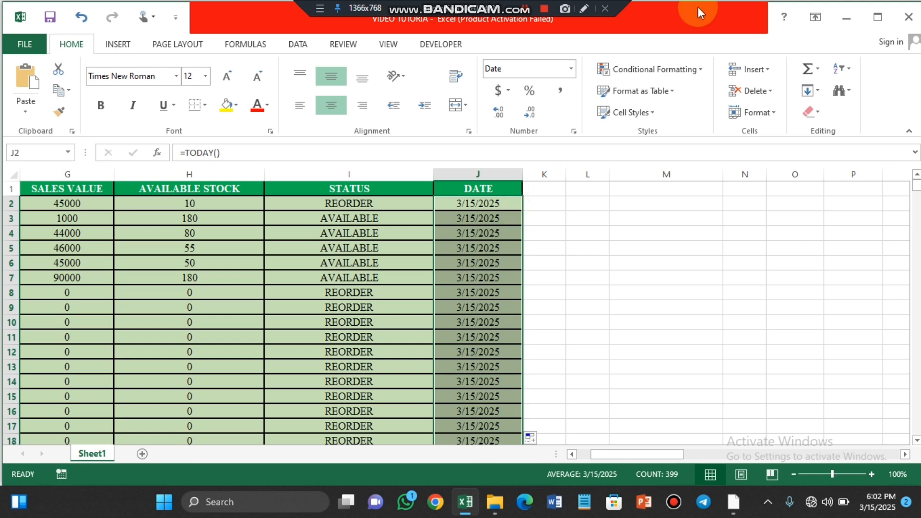
left_click(701, 65)
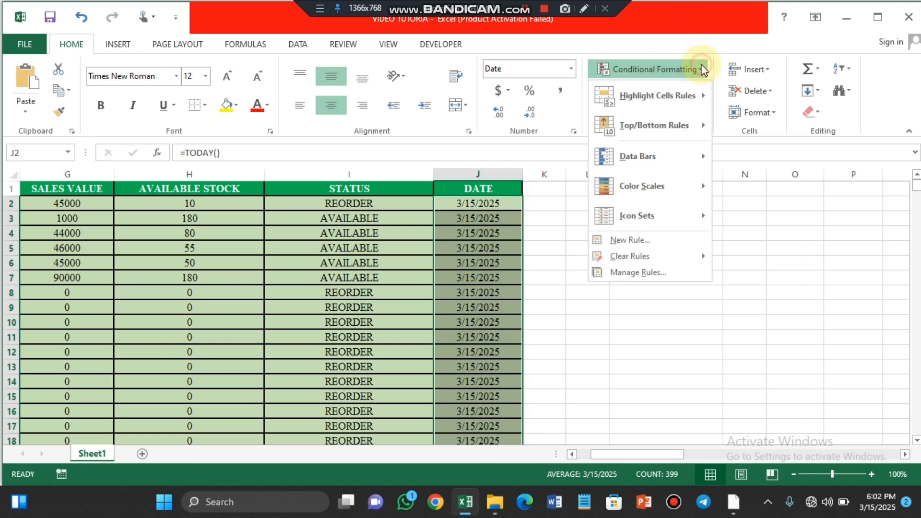
mouse_move(677, 97)
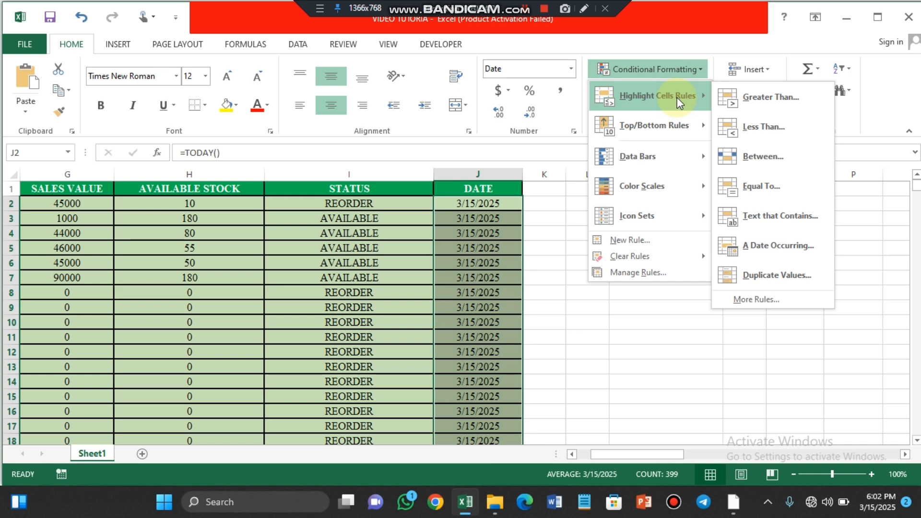
left_click(756, 246)
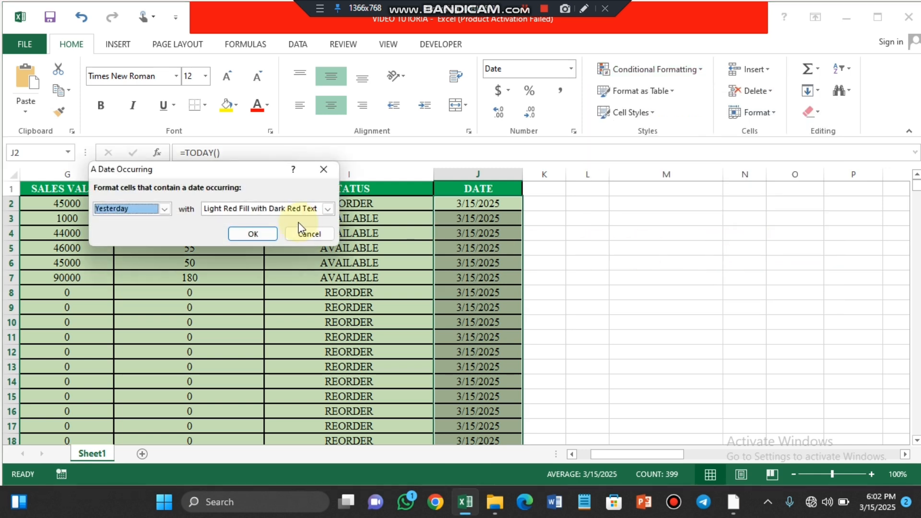
left_click(164, 209)
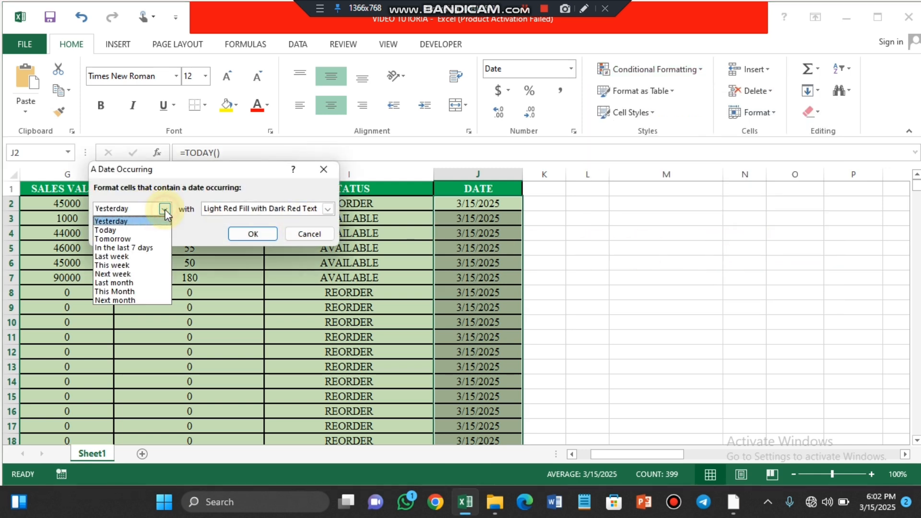
left_click(113, 231)
left_click(250, 234)
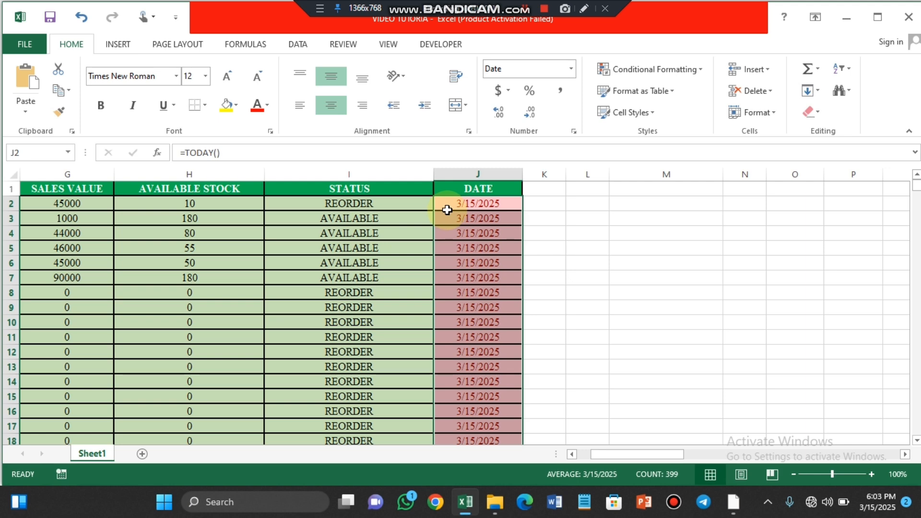
left_click(693, 67)
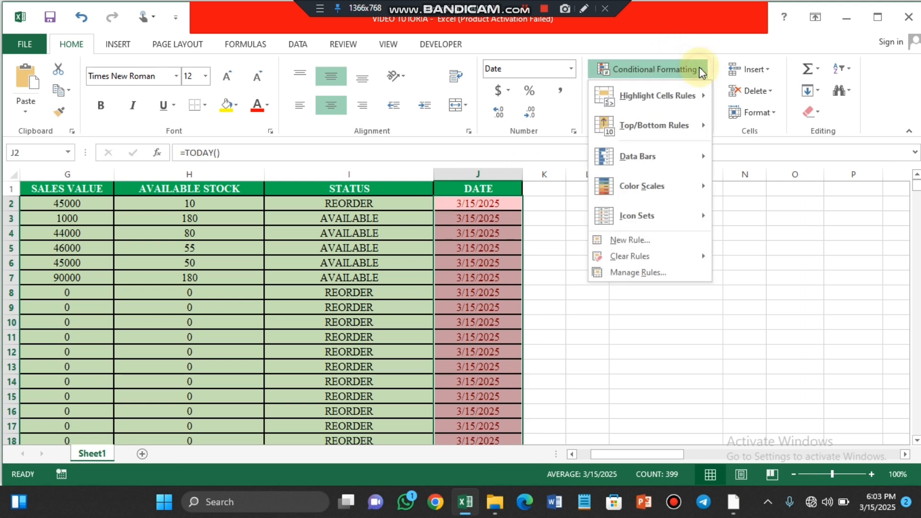
mouse_move(690, 95)
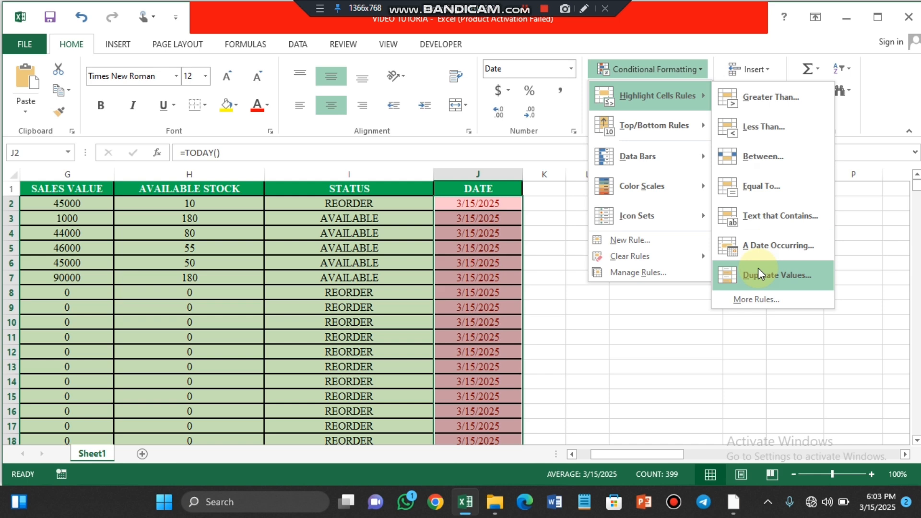
mouse_move(608, 119)
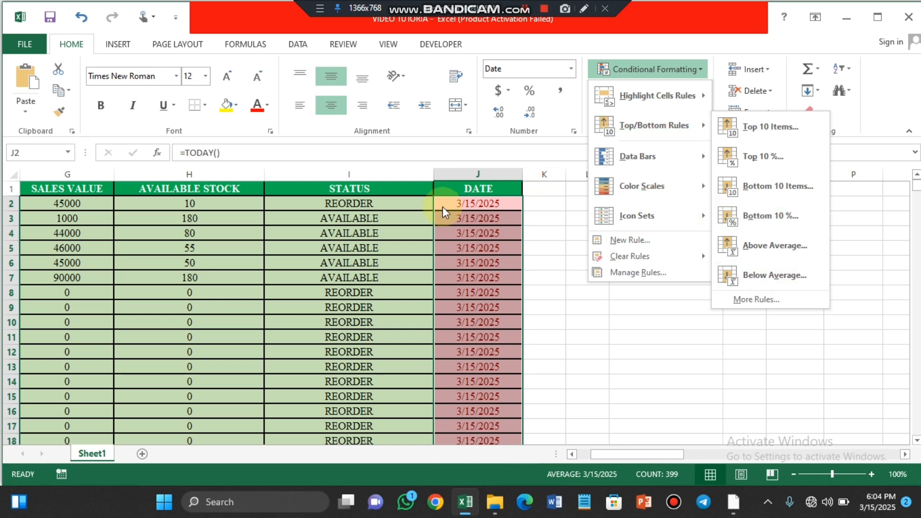
left_click(288, 254)
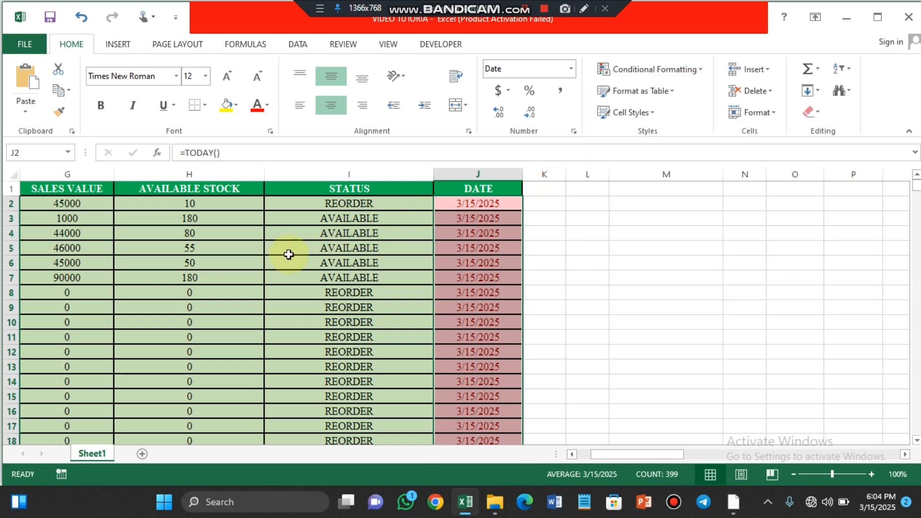
Step: Apply solid-fill magenta data bars to the AVAILABLE STOCK cells from H2 down
scroll(289, 255, "left", 3)
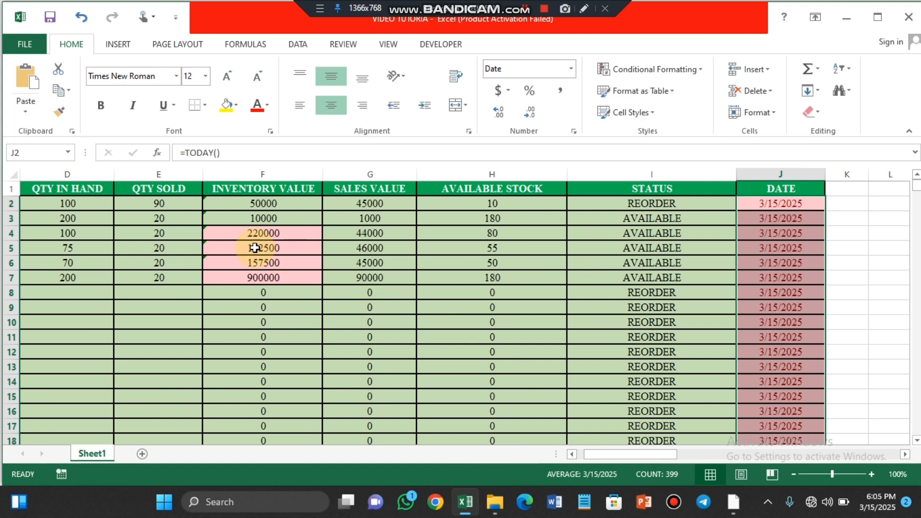
left_click(478, 206)
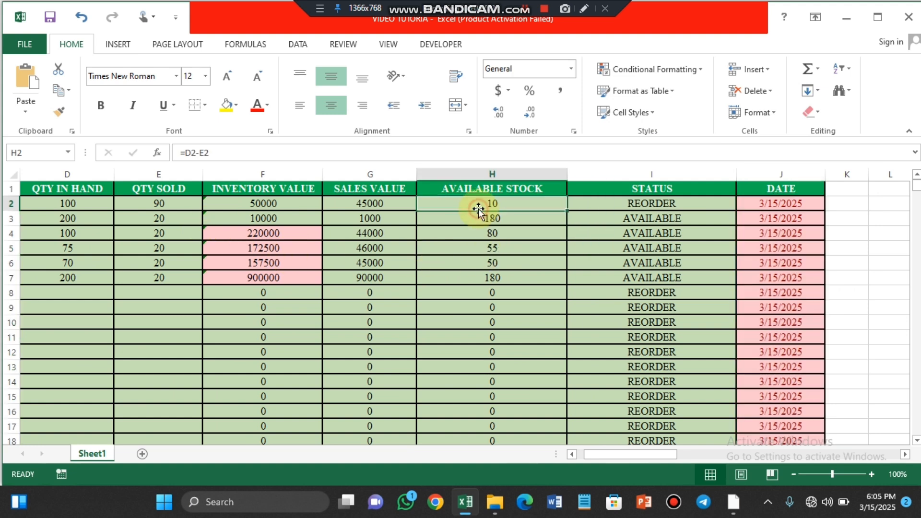
key("ctrl+shift+Down")
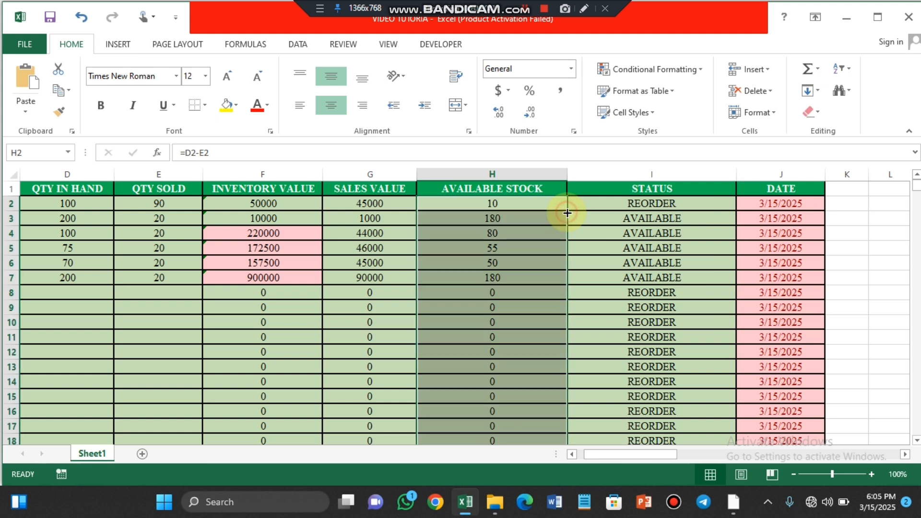
left_click(699, 69)
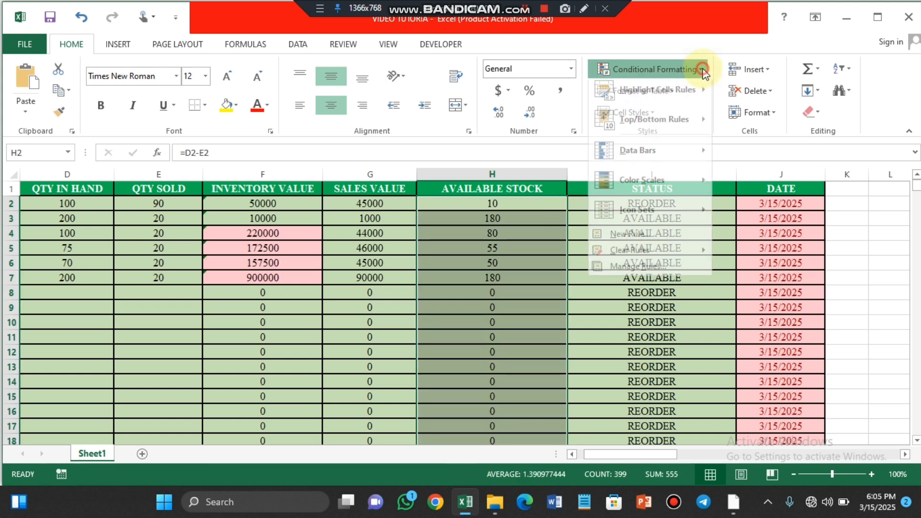
mouse_move(697, 157)
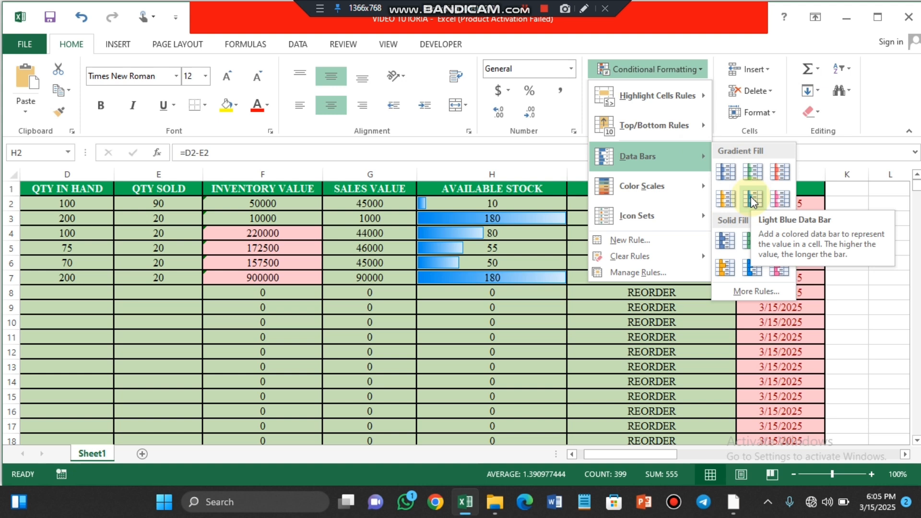
left_click(778, 267)
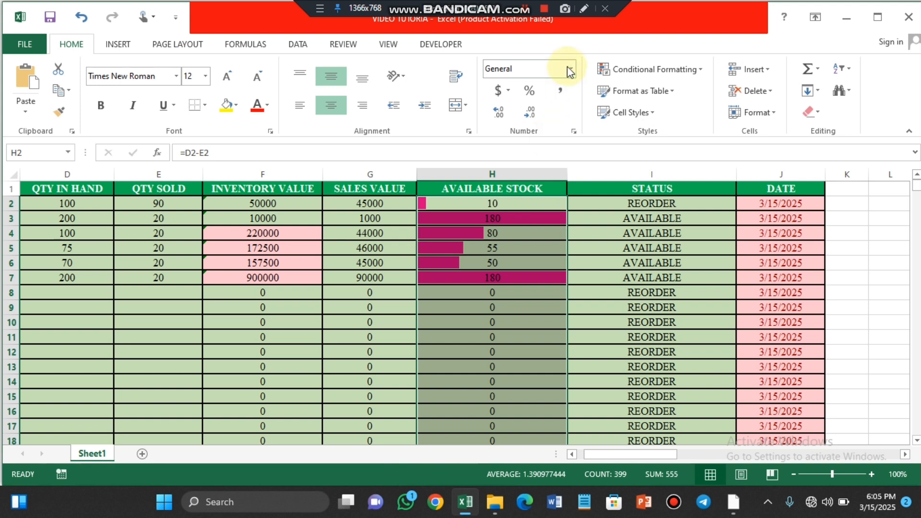
Step: Apply a red-yellow-green color scale to the AVAILABLE STOCK cells, with high values red and low values green
left_click(698, 70)
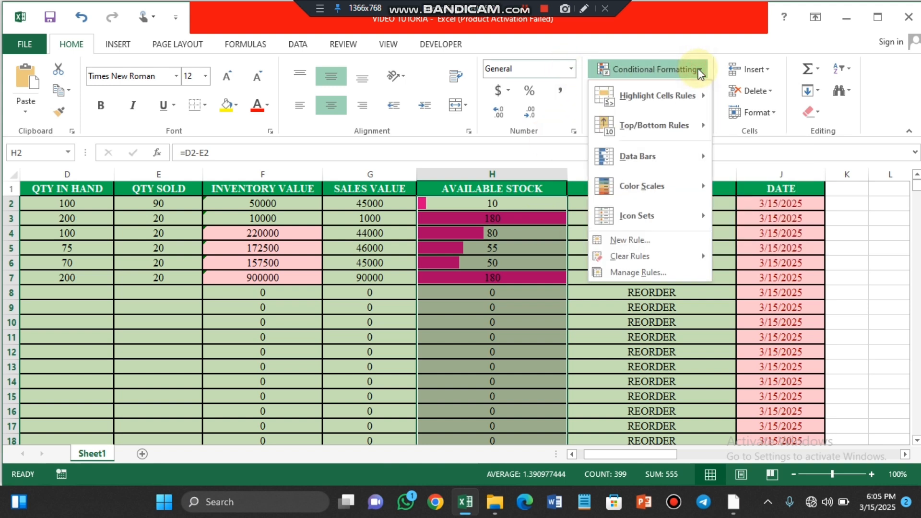
mouse_move(664, 179)
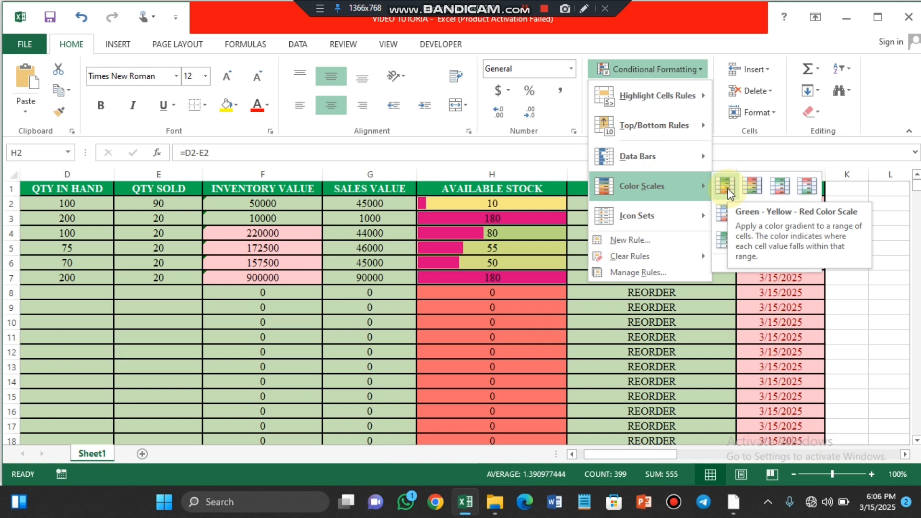
left_click(744, 188)
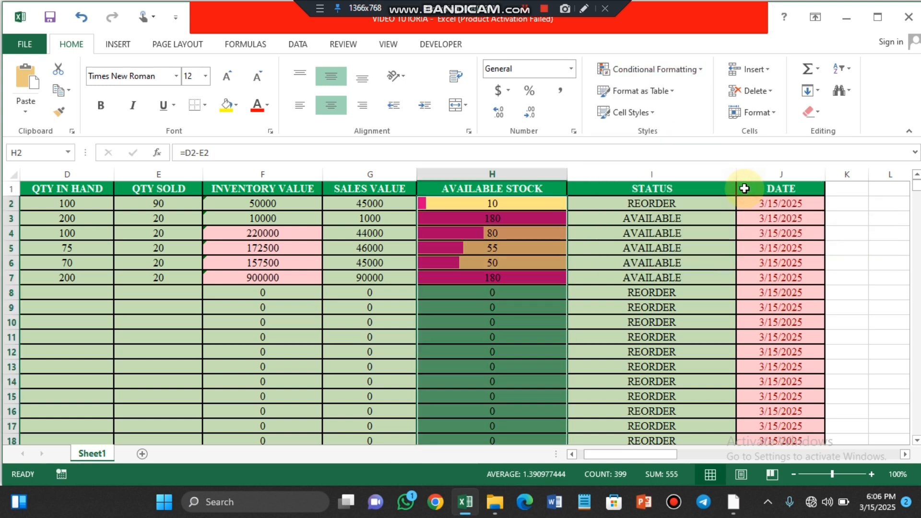
left_click(698, 70)
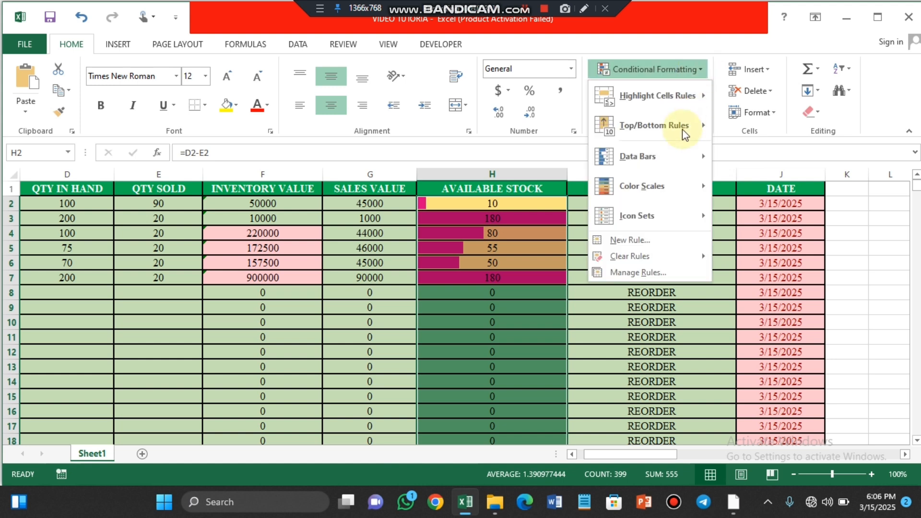
mouse_move(656, 216)
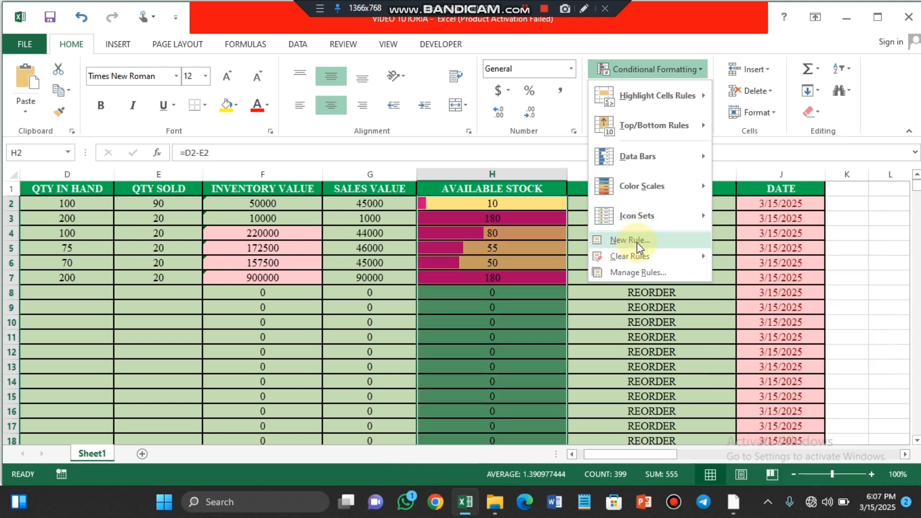
mouse_move(630, 256)
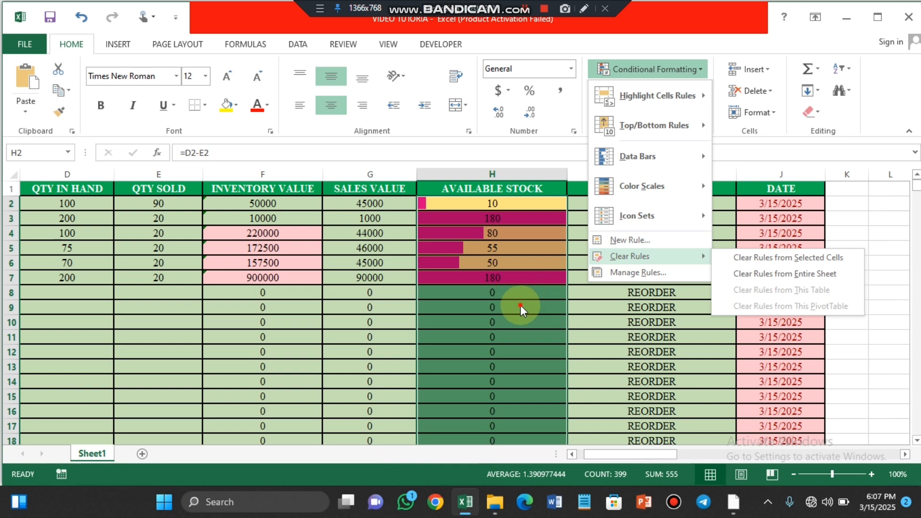
left_click(520, 306)
left_click(692, 205)
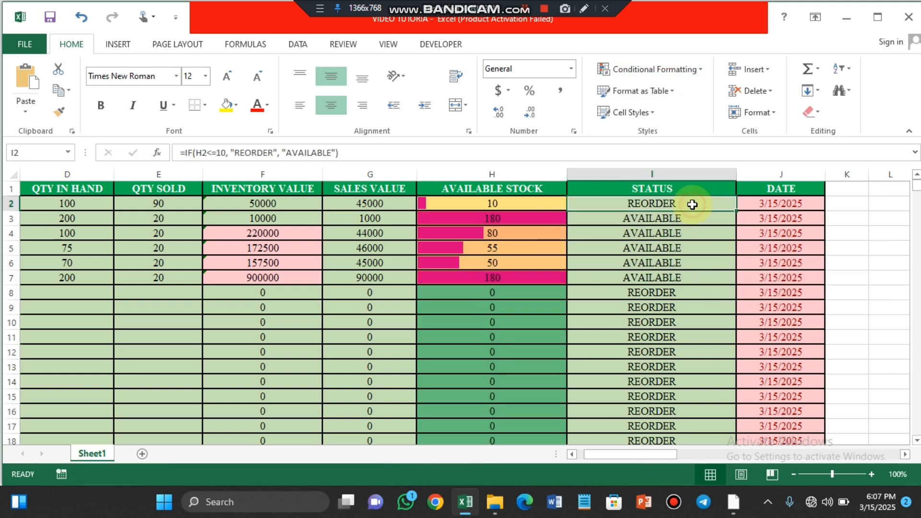
key("ctrl+shift+Down")
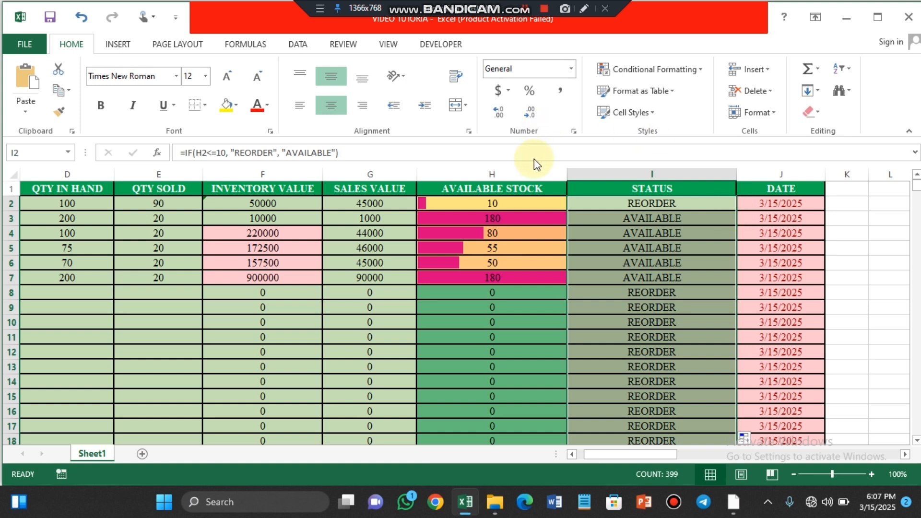
left_click(697, 68)
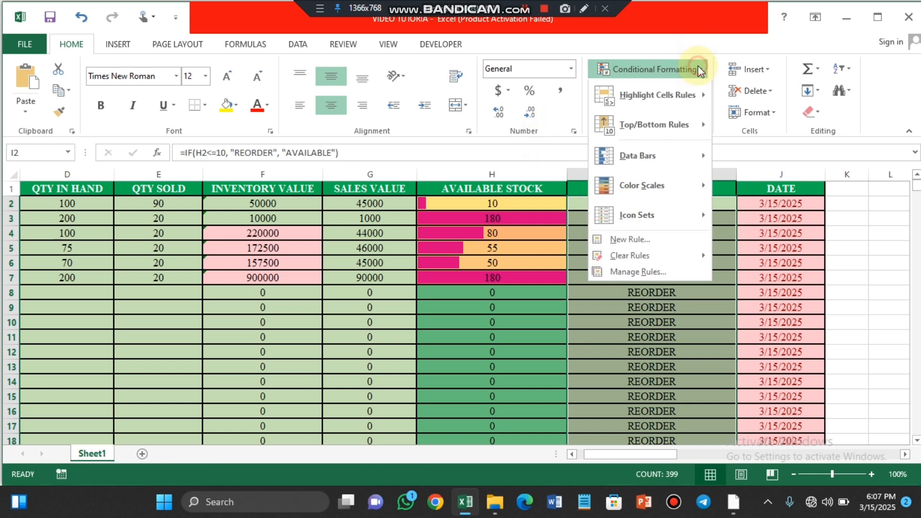
left_click(644, 240)
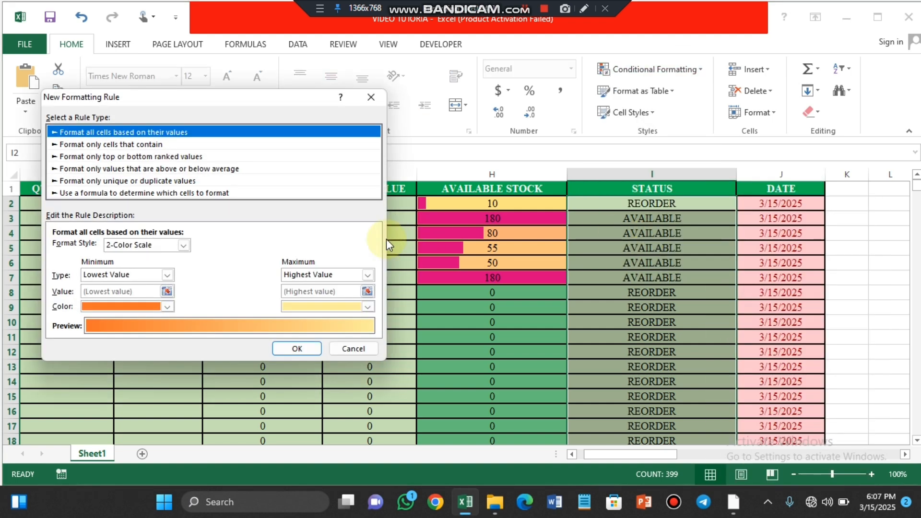
left_click(75, 193)
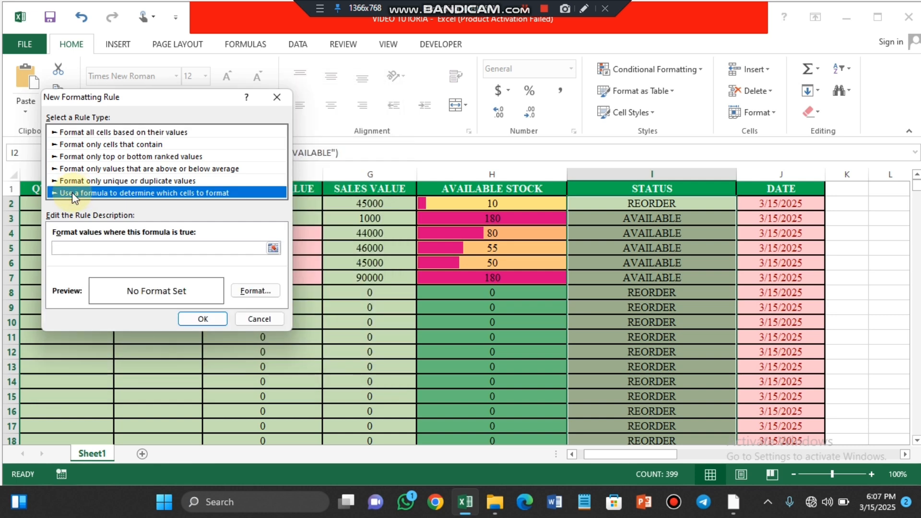
left_click(67, 247)
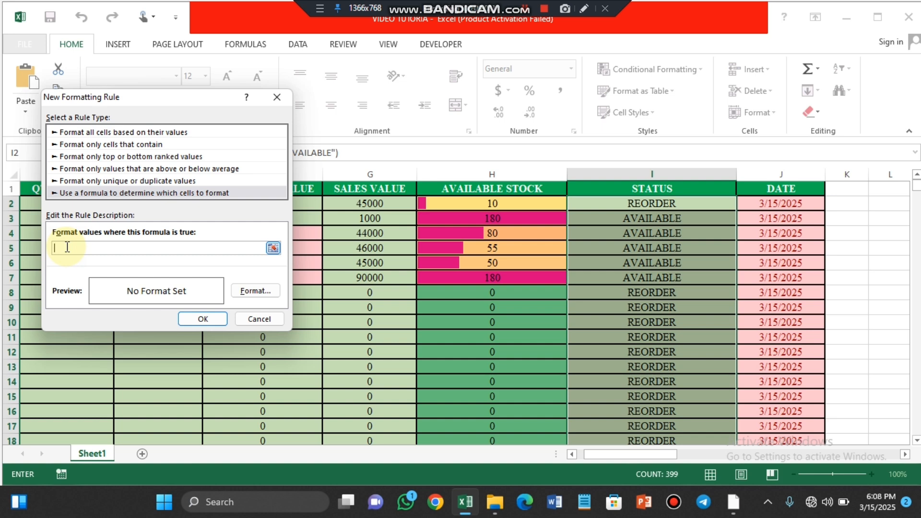
left_click(527, 16)
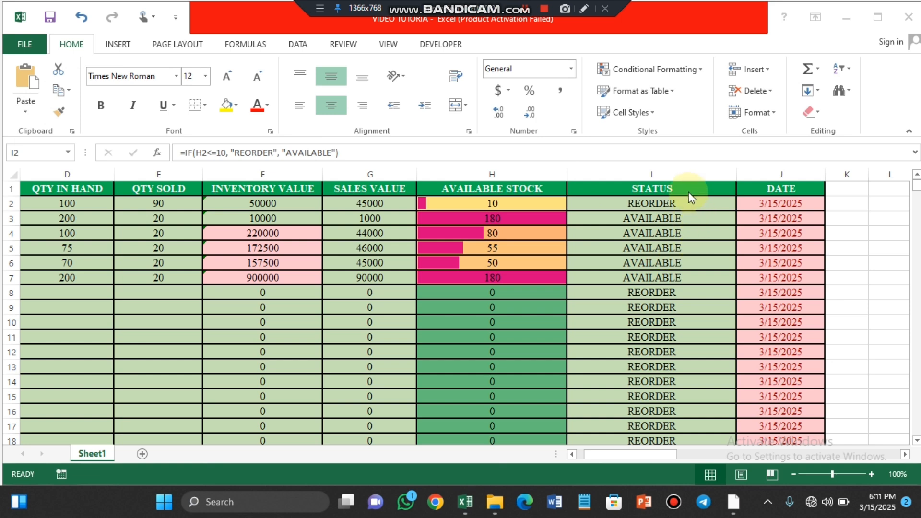
Step: Start a formula-based conditional formatting rule for STATUS cell I2, using the formula =I2= "REORDER"
left_click(664, 201)
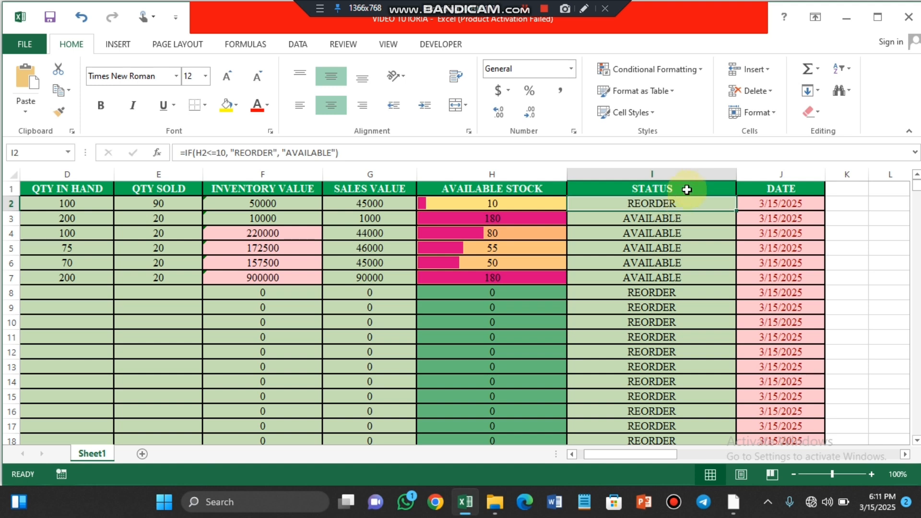
left_click(700, 72)
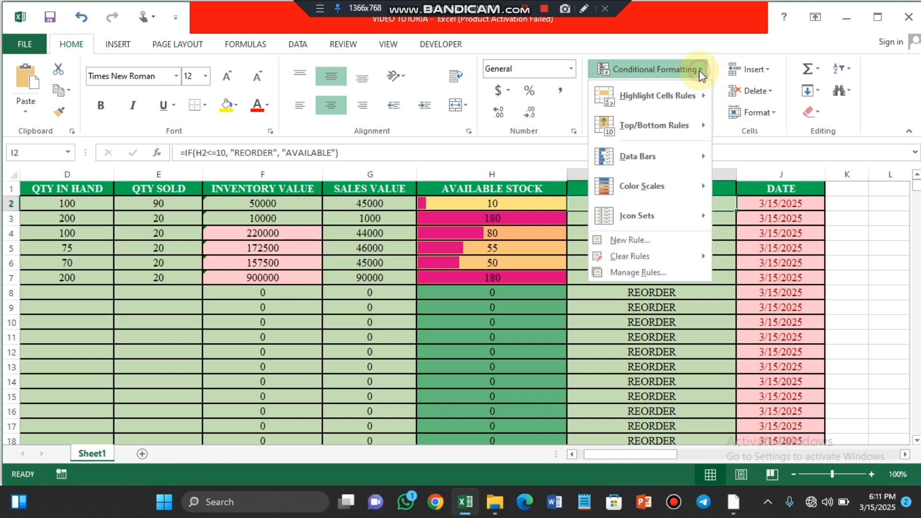
left_click(642, 243)
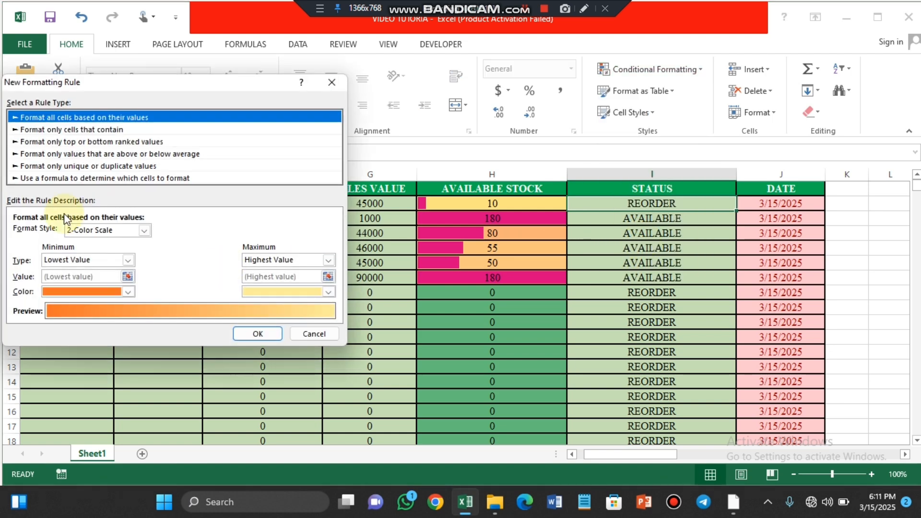
left_click(56, 178)
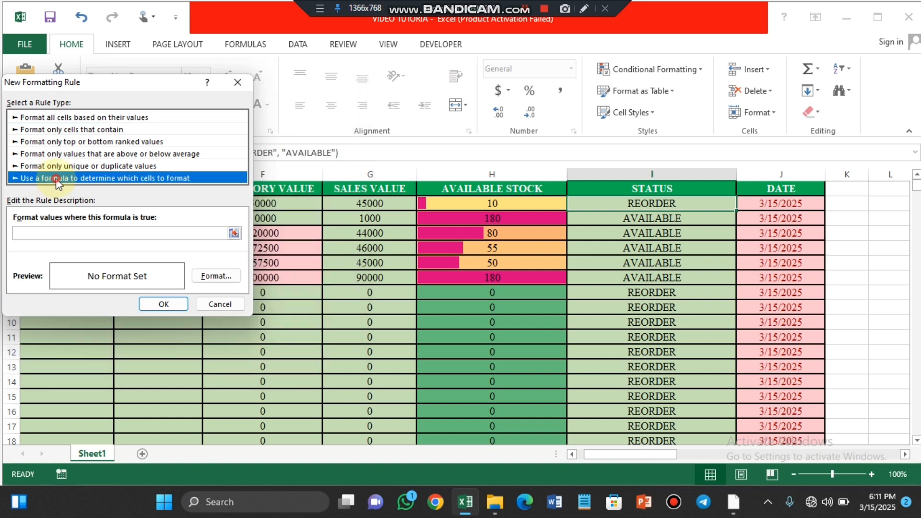
left_click(25, 229)
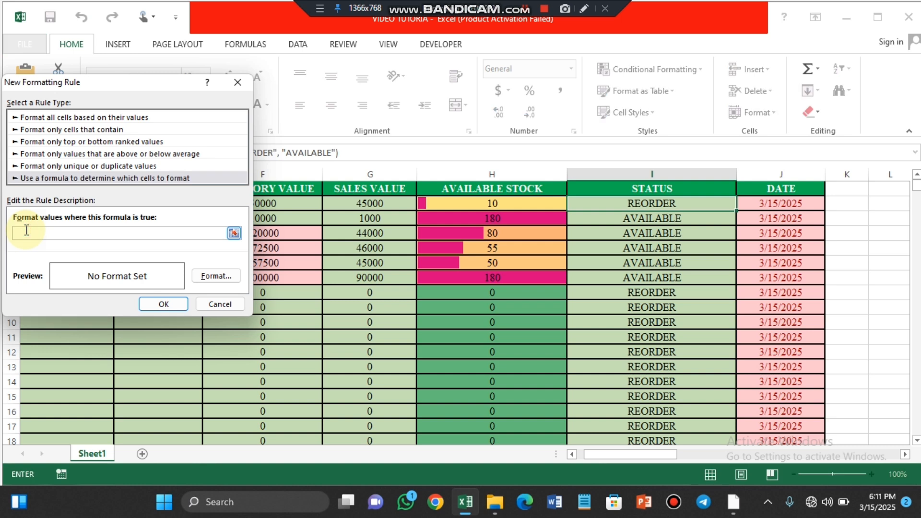
type("=I2=")
type("\"REORDER\"")
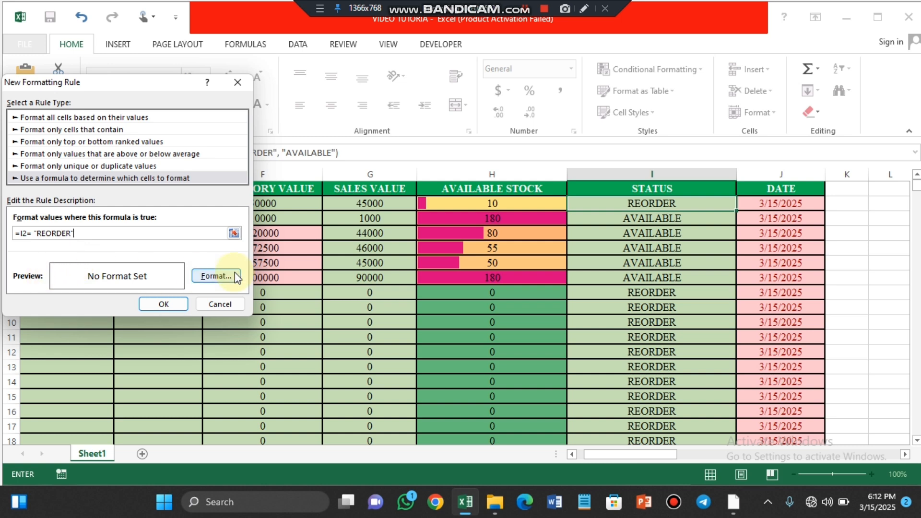
Step: Give the REORDER rule a bold red font, apply it to I2, and fill that cell down the STATUS column
left_click(212, 278)
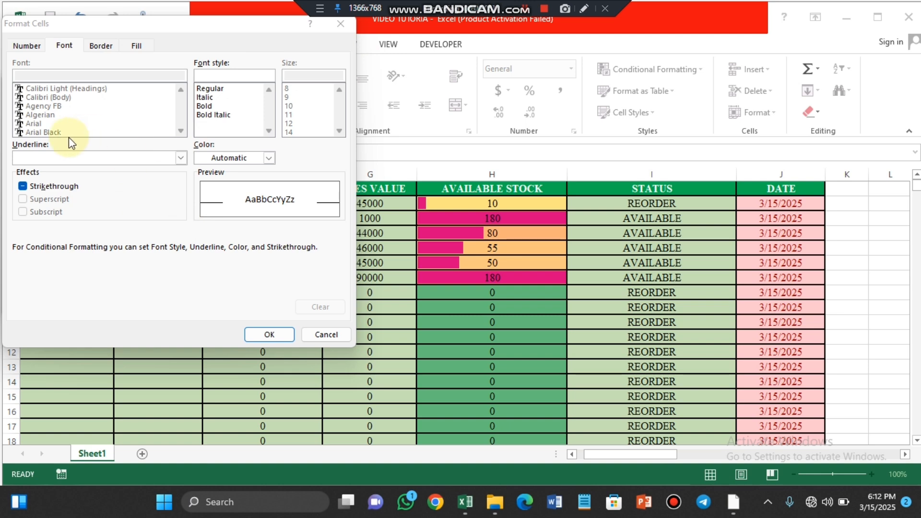
left_click(269, 157)
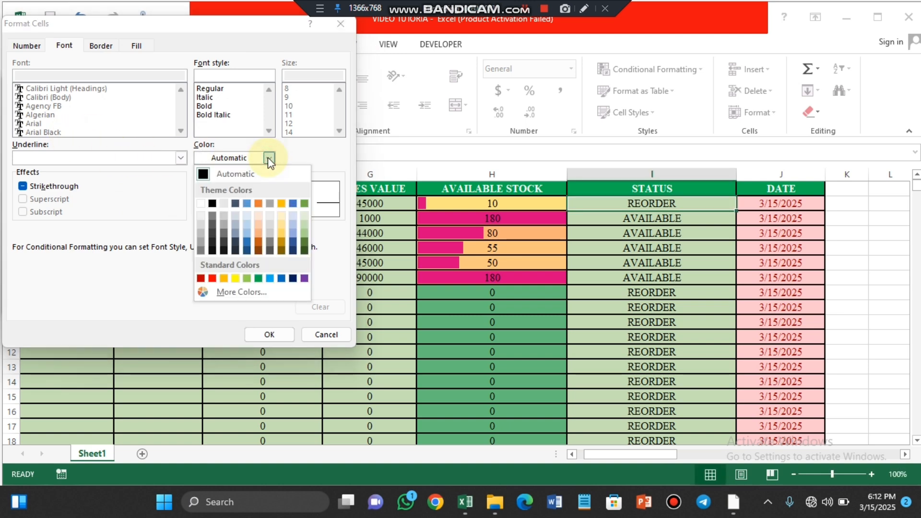
left_click(212, 277)
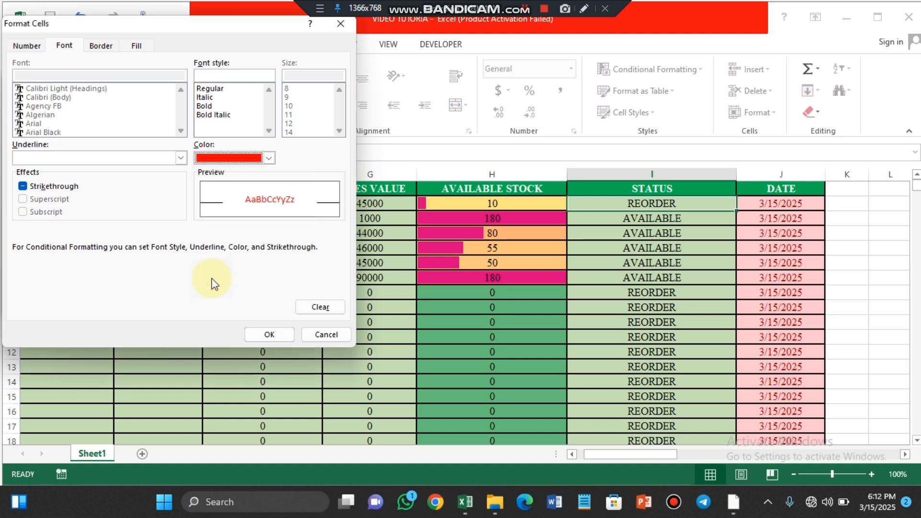
left_click(210, 106)
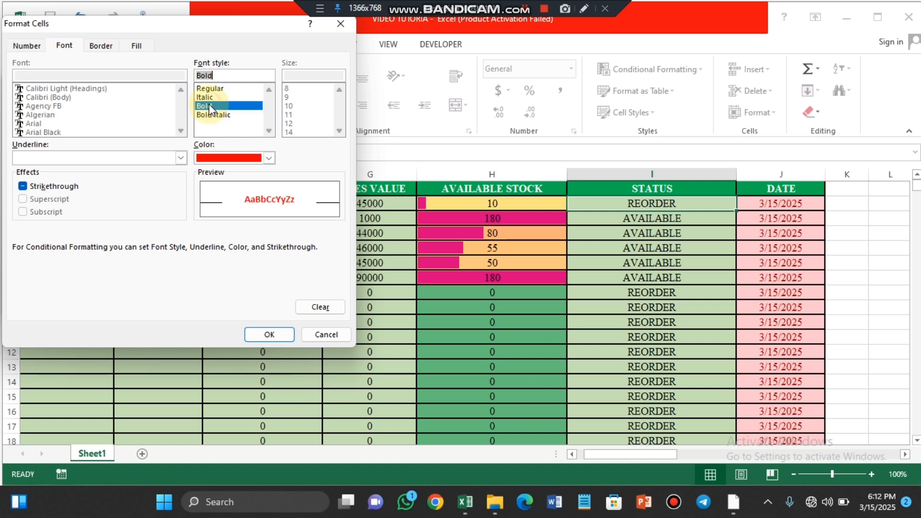
left_click(268, 335)
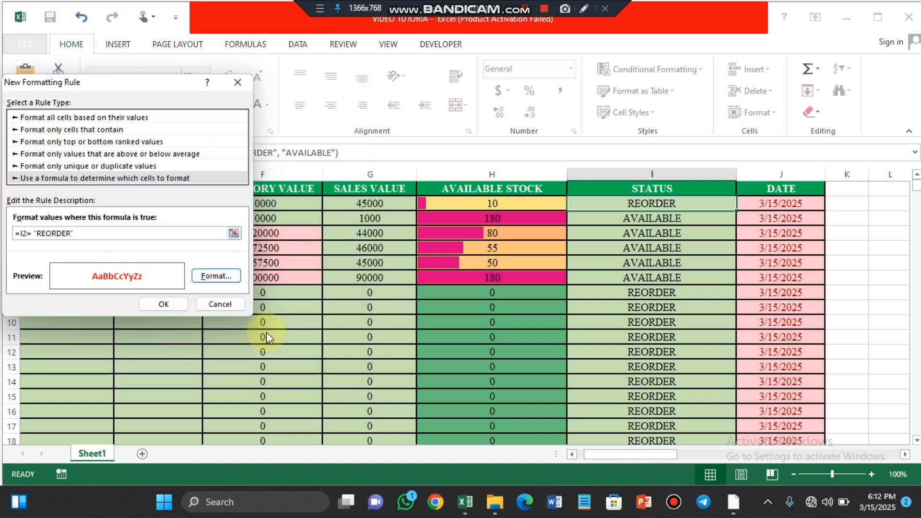
left_click(163, 305)
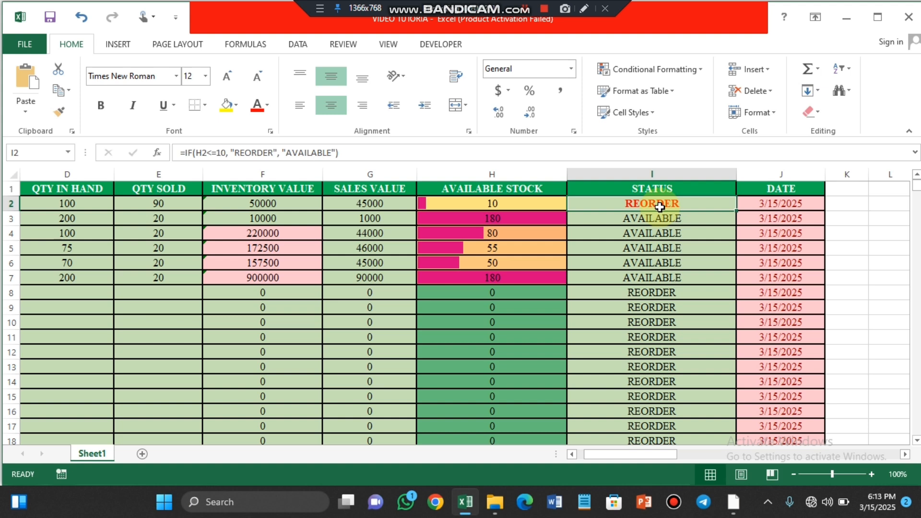
double_click(736, 210)
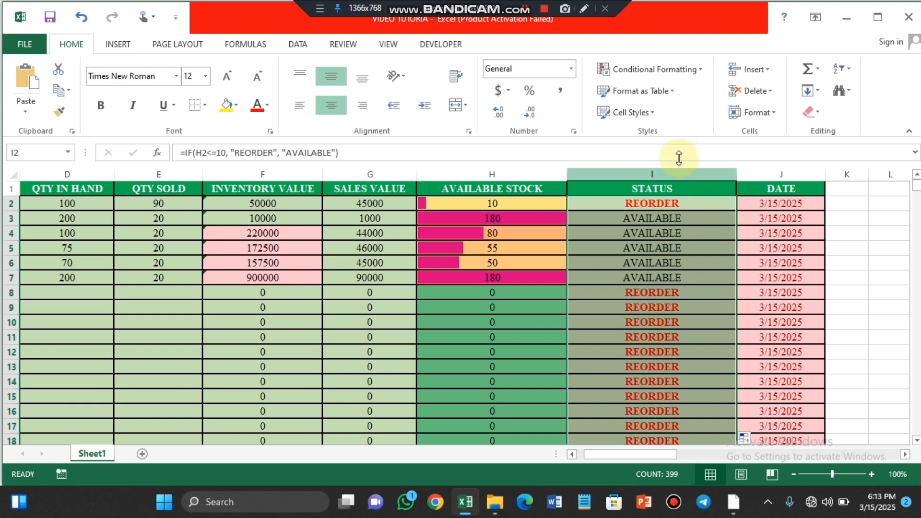
Step: Edit the STATUS column's REORDER formula rule so its font color is dark blue, and apply the change
left_click(700, 70)
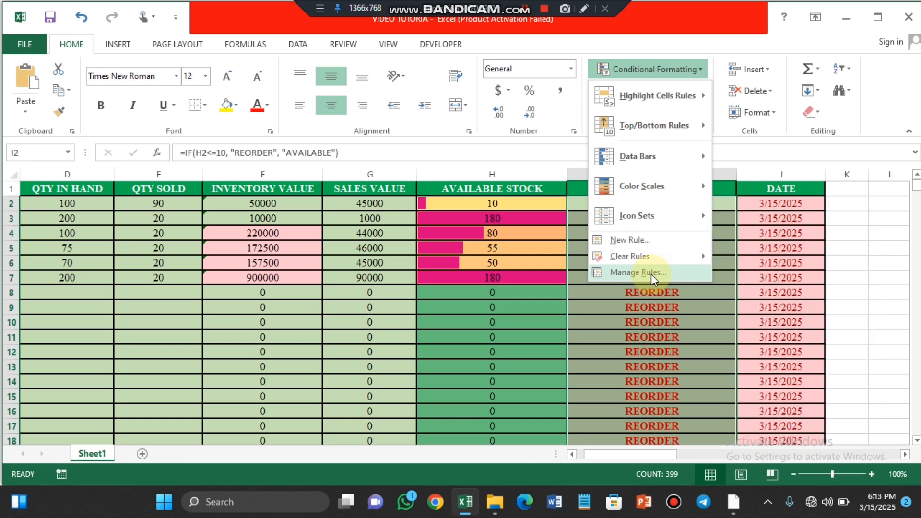
left_click(652, 275)
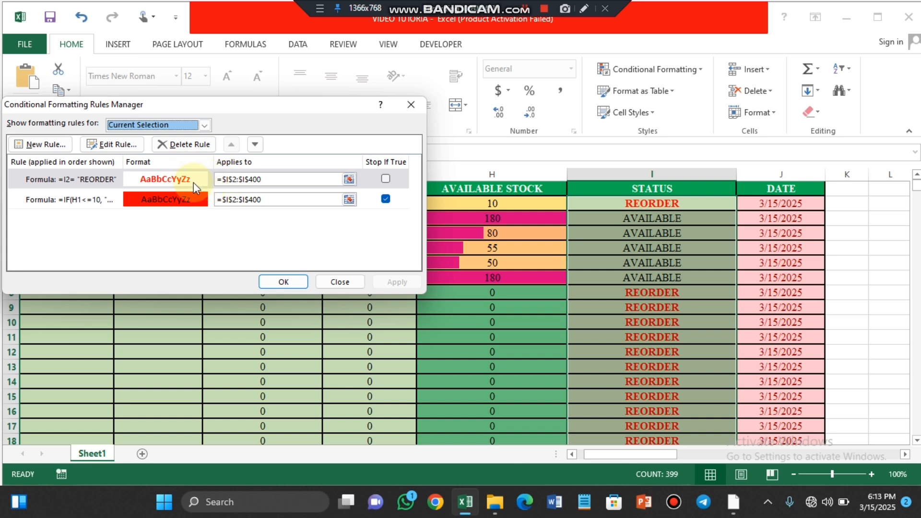
left_click(156, 178)
left_click(114, 145)
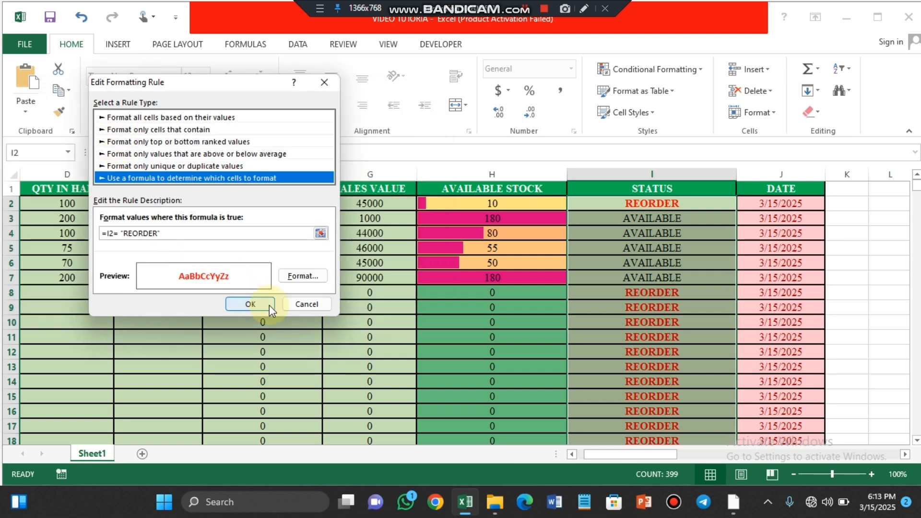
left_click(303, 278)
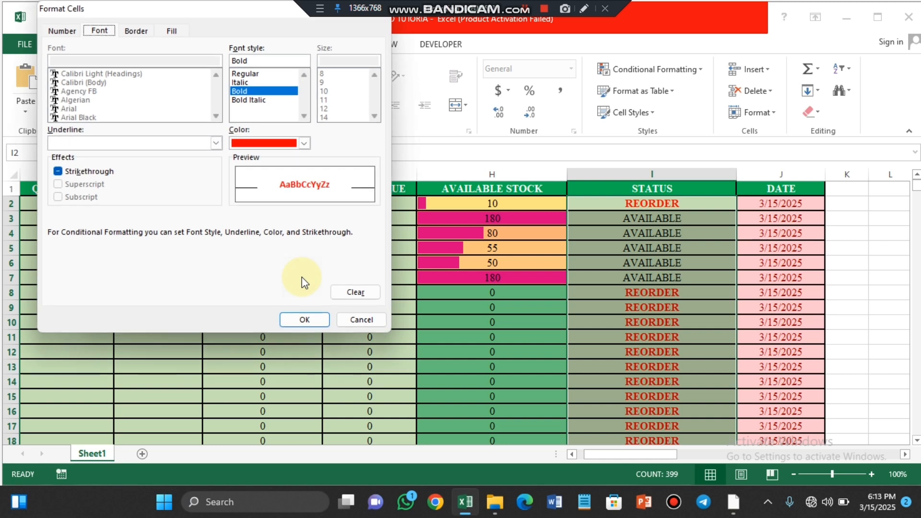
left_click(304, 143)
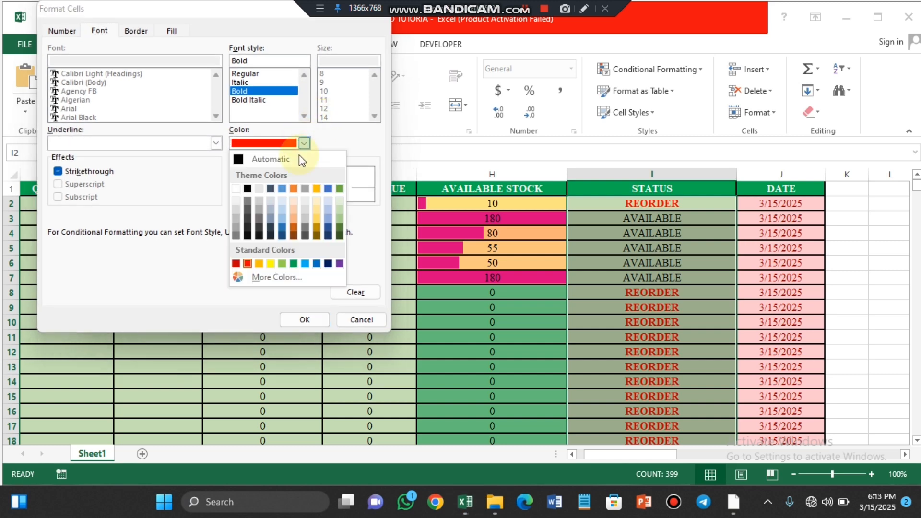
left_click(328, 264)
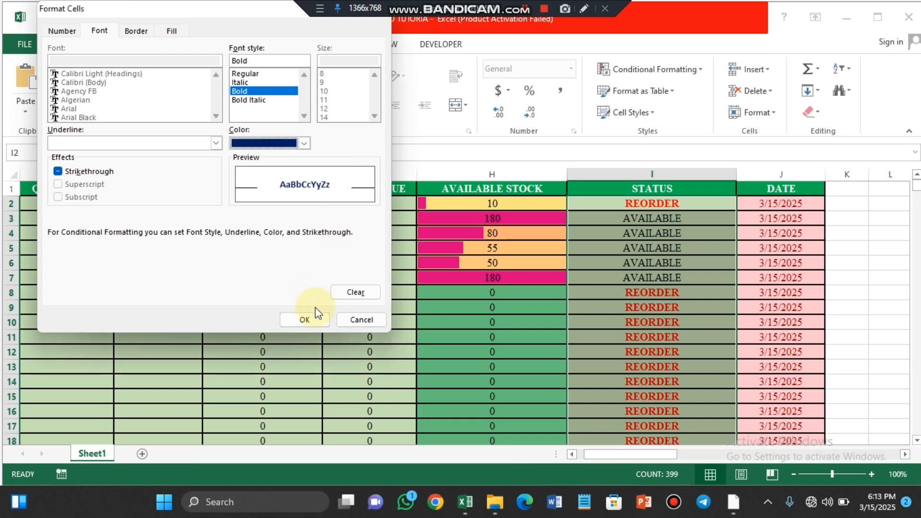
left_click(304, 319)
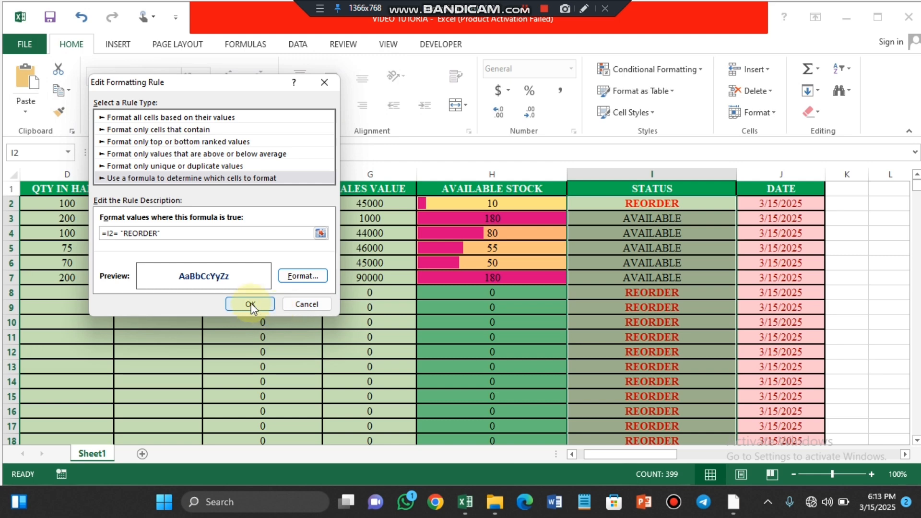
left_click(250, 305)
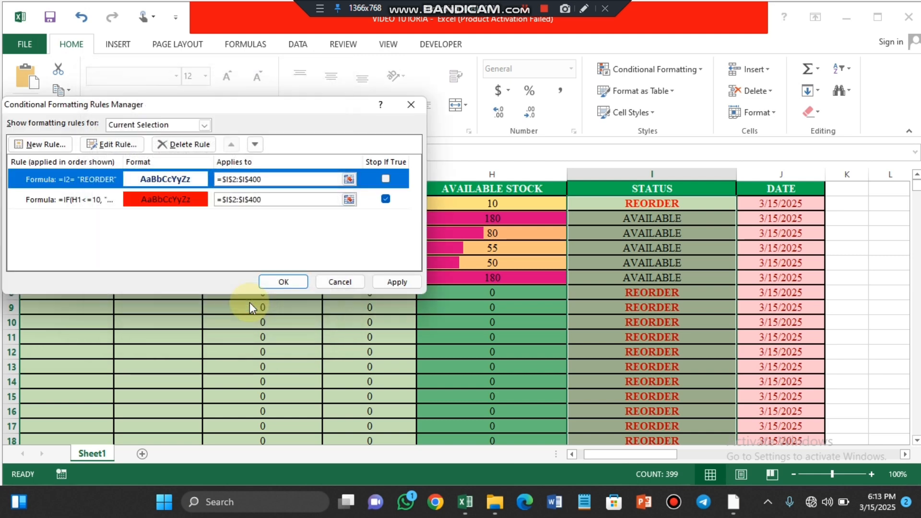
left_click(283, 283)
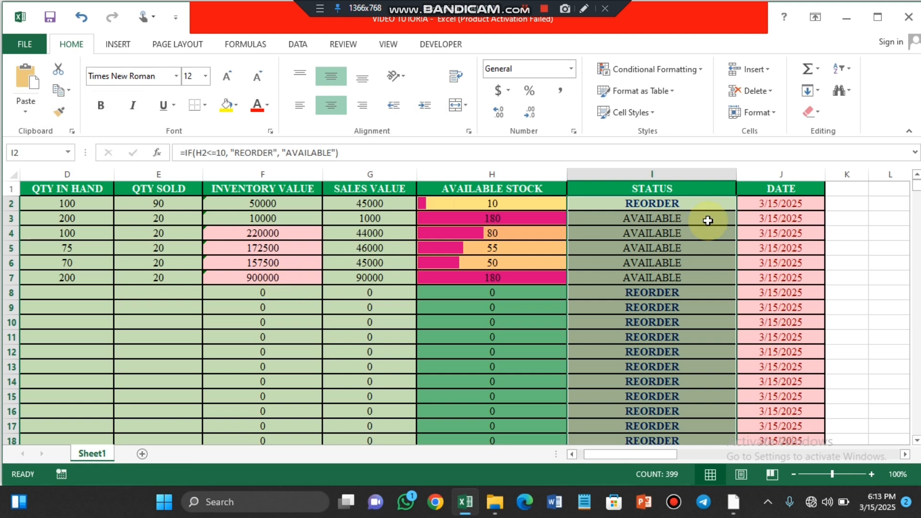
Step: Review the conditional formatting rules that apply to the STATUS column, including the red-fill IF formula rule
left_click(700, 70)
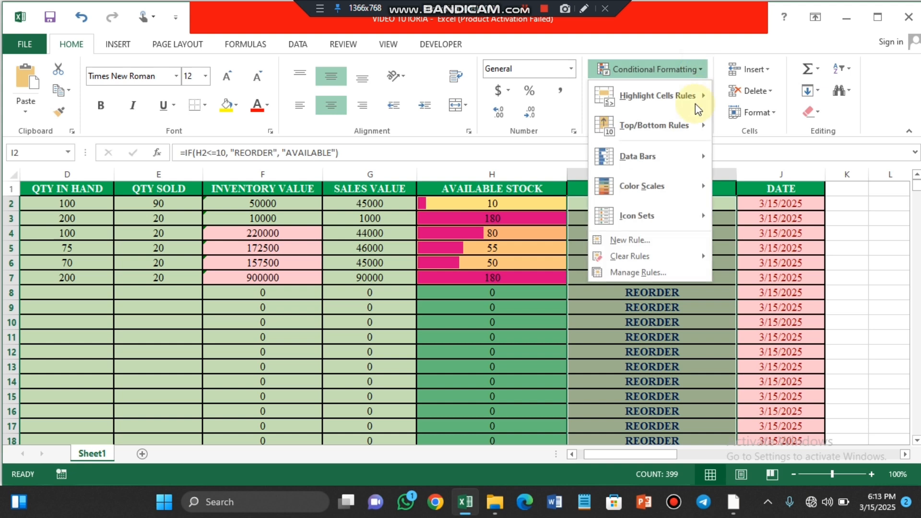
left_click(644, 274)
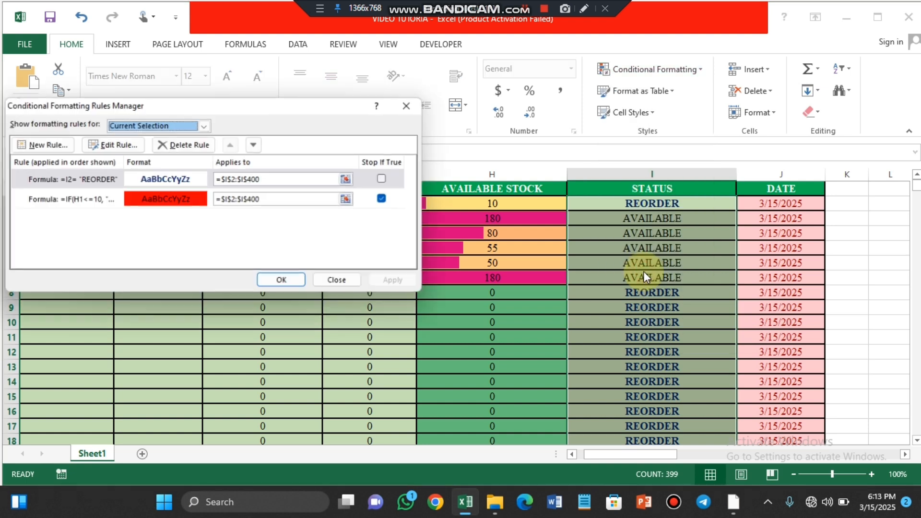
left_click(171, 206)
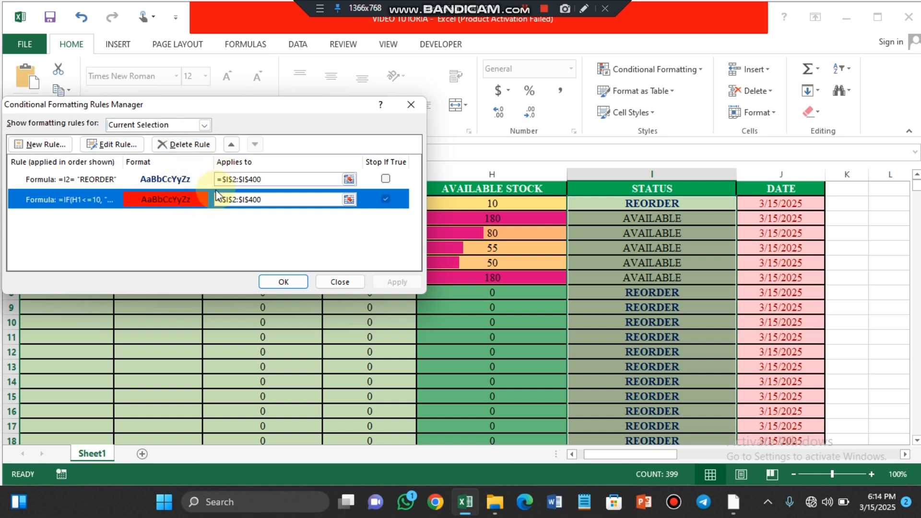
left_click(271, 283)
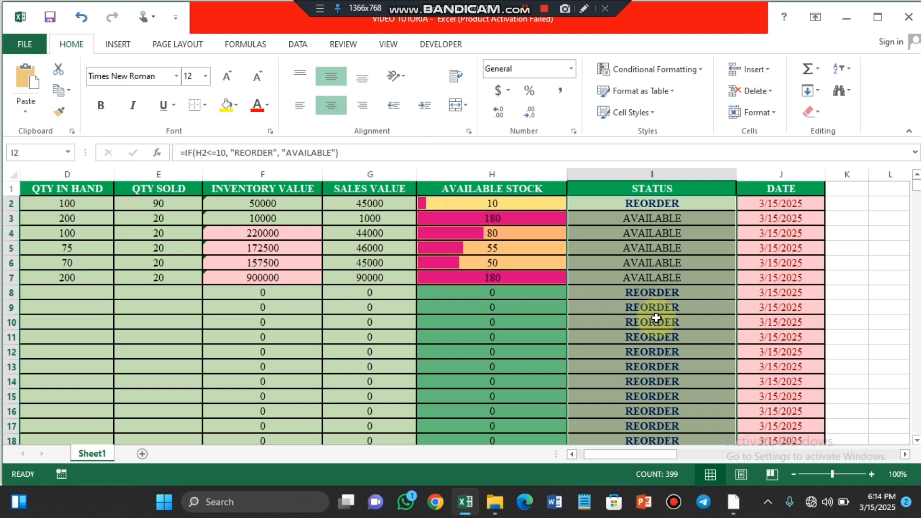